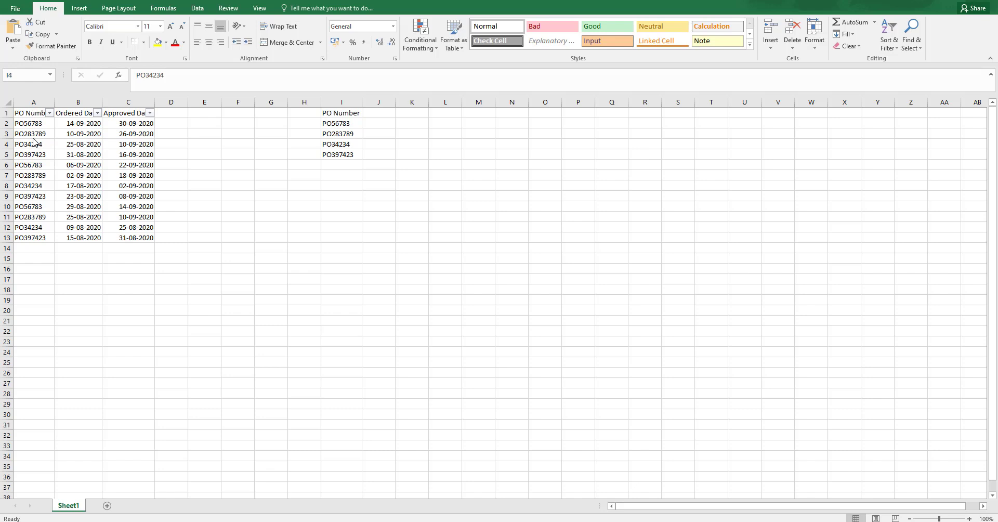
Filter the order table to show only the PO283789 rows
left_click(50, 113)
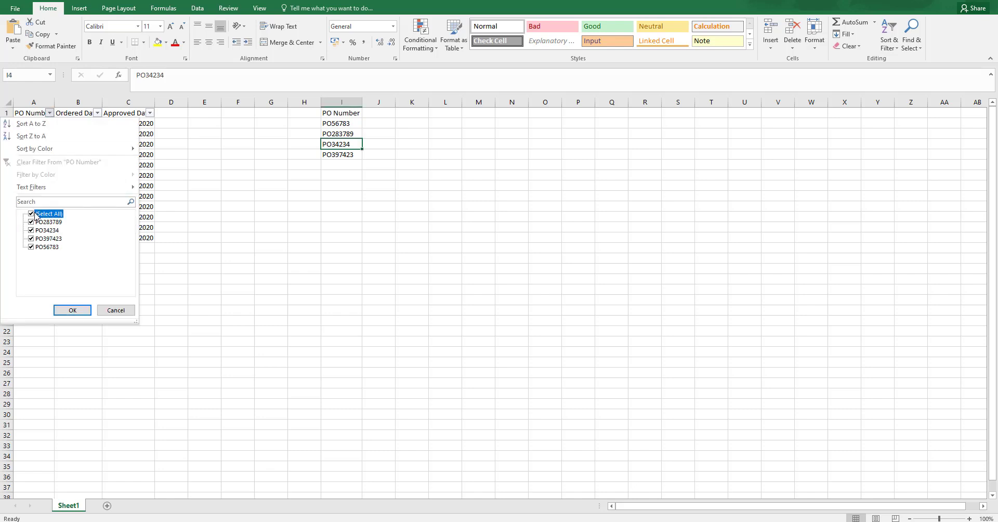
left_click(35, 213)
left_click(31, 221)
left_click(72, 310)
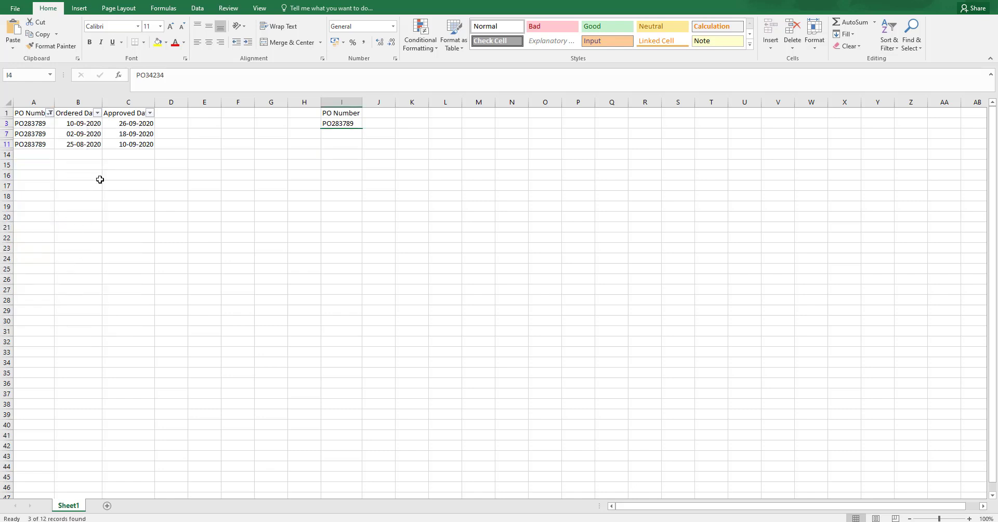
Inspect the ordered date in B11 and the approved date in C3, then return to the PO Number filter
left_click(88, 144)
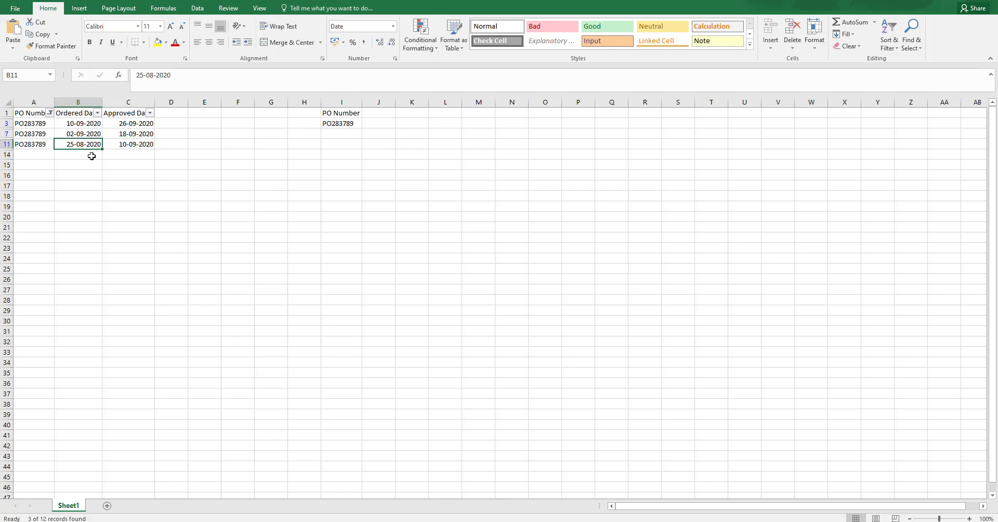
left_click(141, 125)
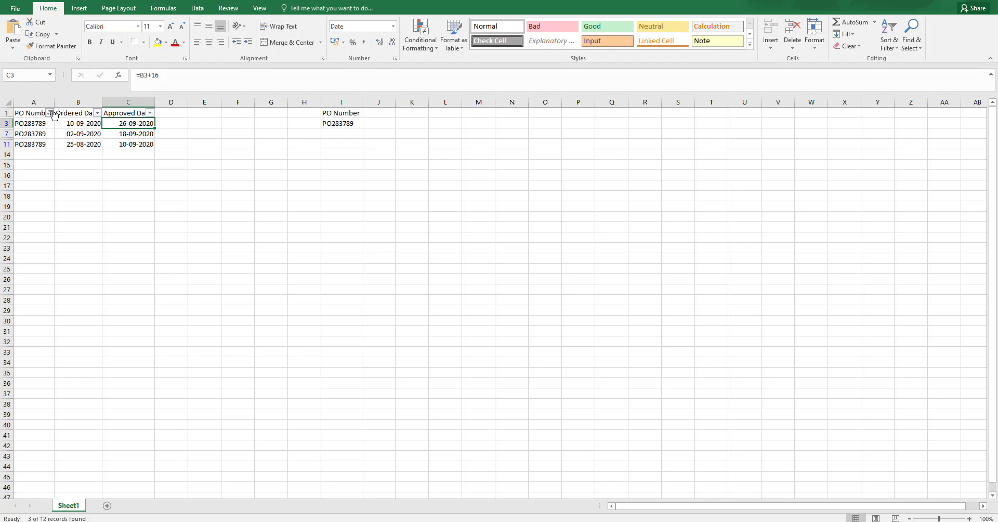
left_click(49, 113)
Clear the PO Number filter, add 'Min Ordered Date' in J1 and 'Max Approved Date' in K1, and autofit column J
left_click(61, 174)
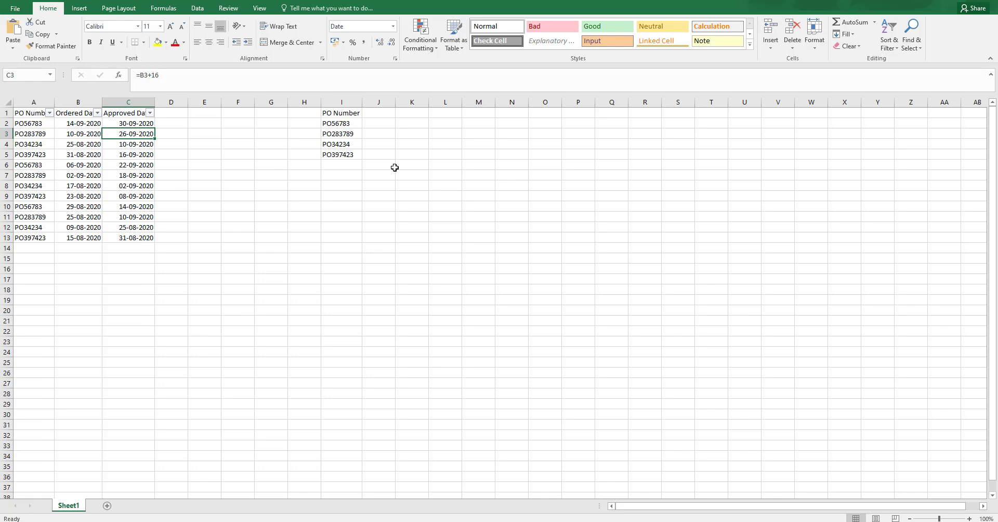
left_click(341, 123)
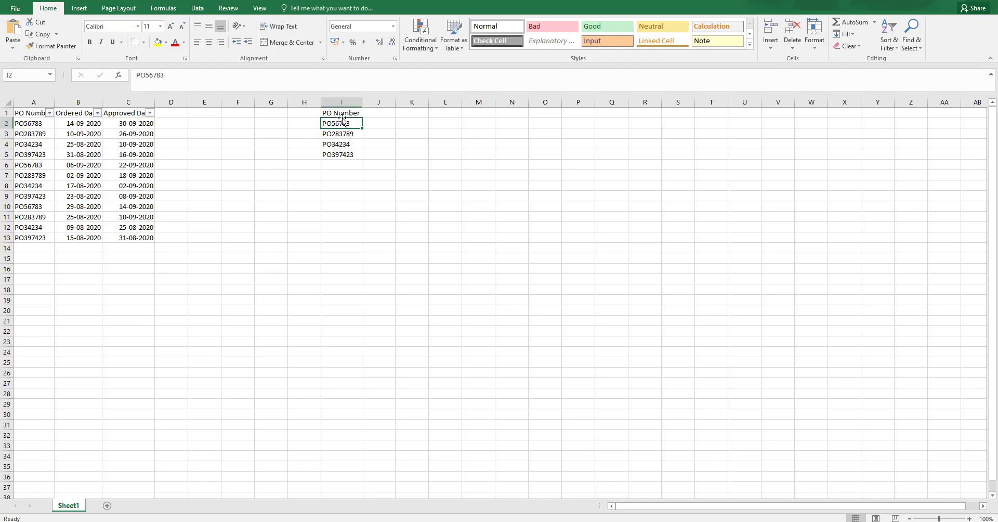
left_click(376, 115)
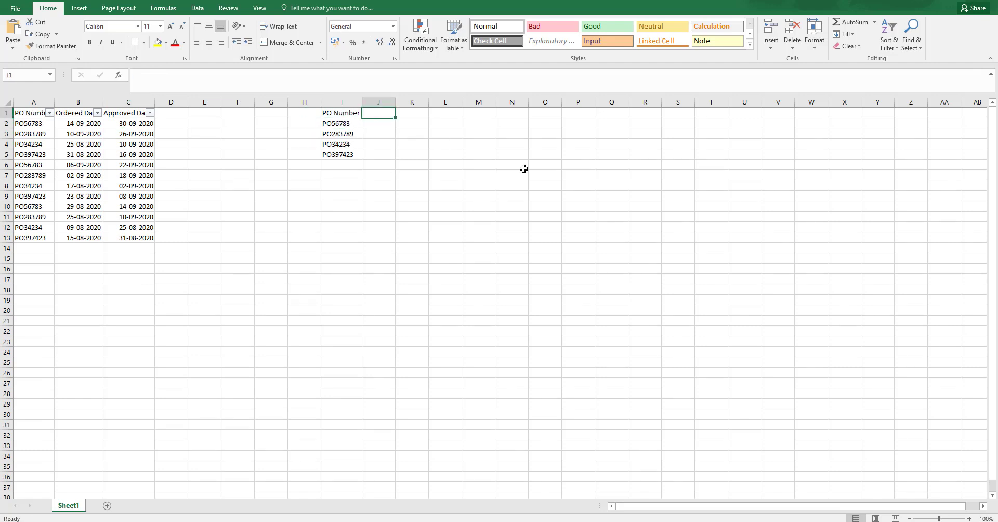
type("Min O")
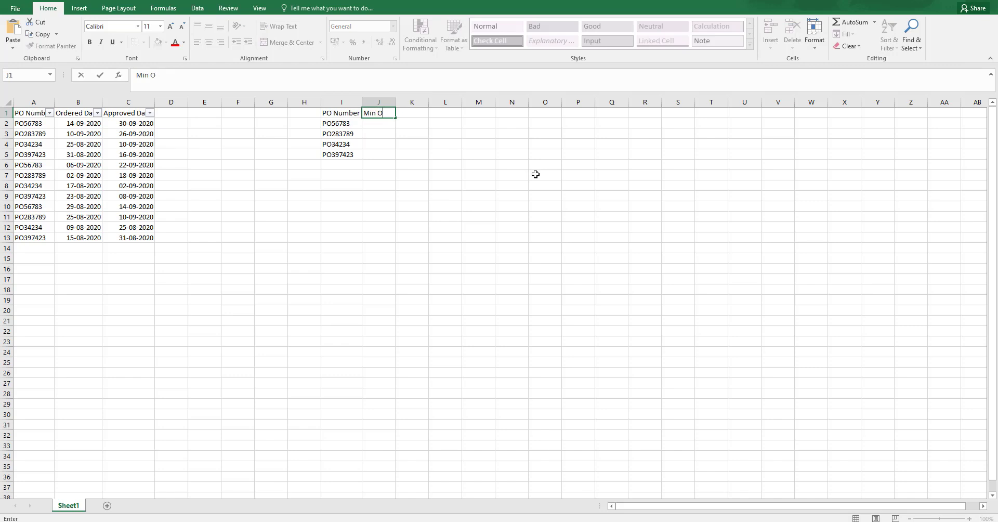
type("rdered Date")
key("Tab")
type("Ma")
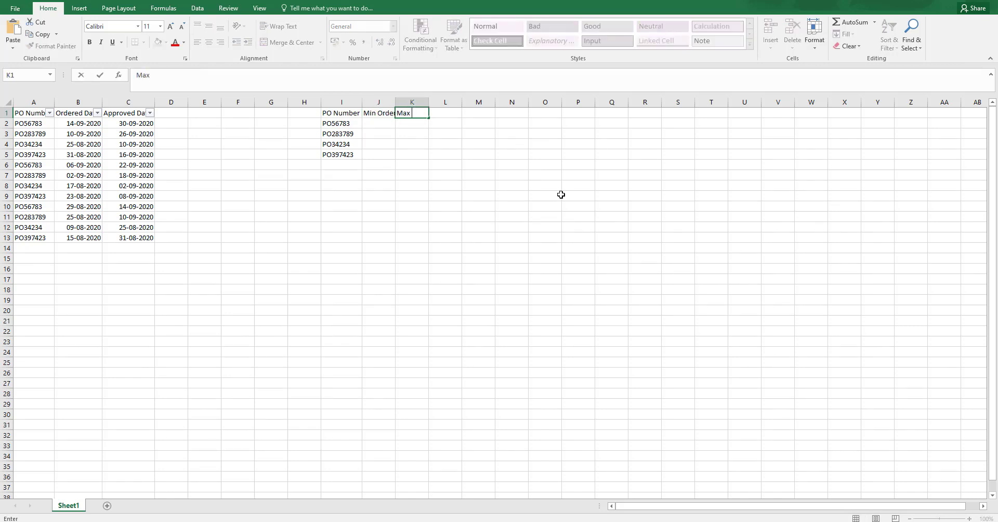
type("x Approved Date")
key("Return")
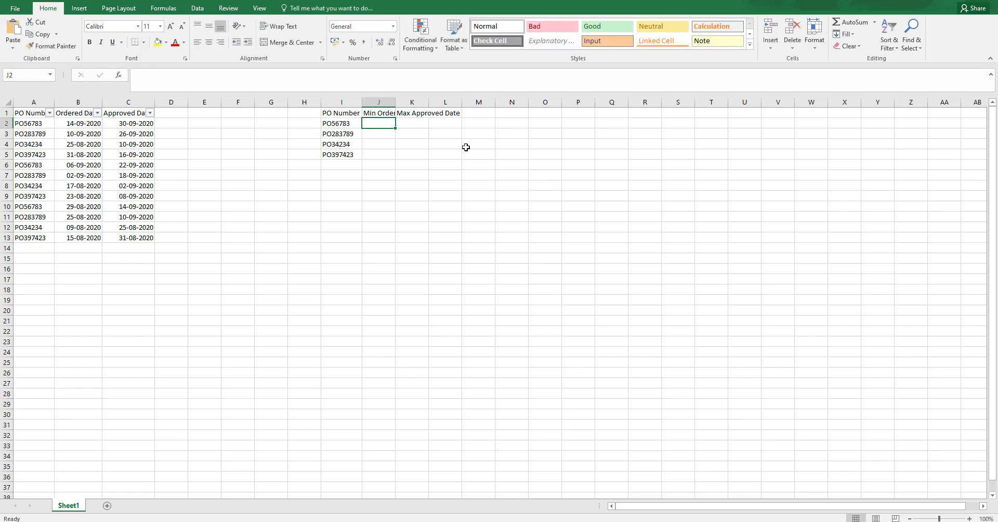
double_click(395, 102)
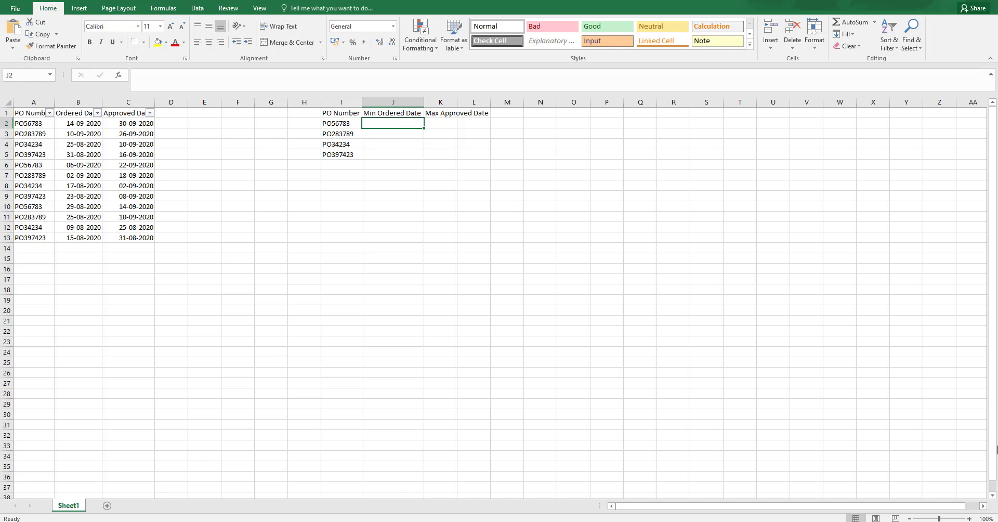
Enter =IF($A$2:$A$13=I2,$B$2:$B$13) in J2 with absolute ranges, returning serial 44088
type("=if")
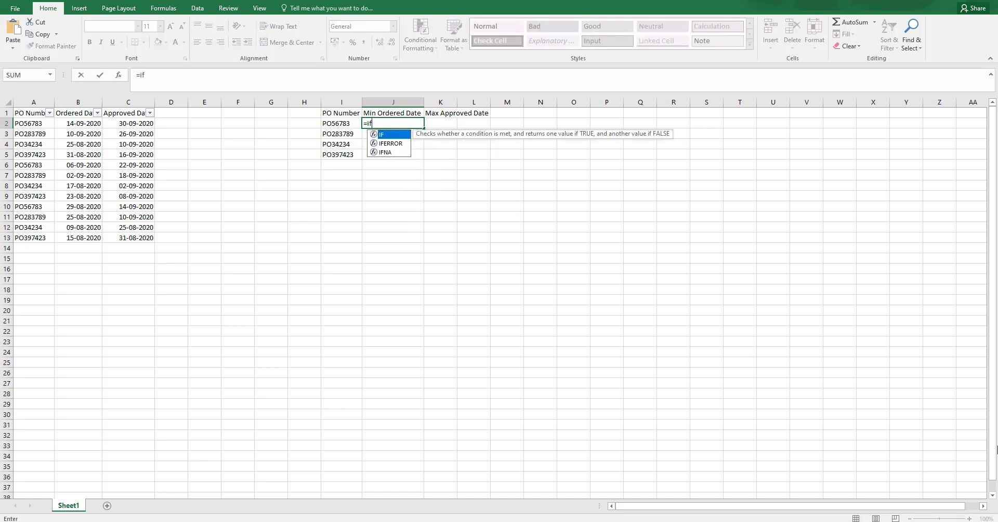
key("Tab")
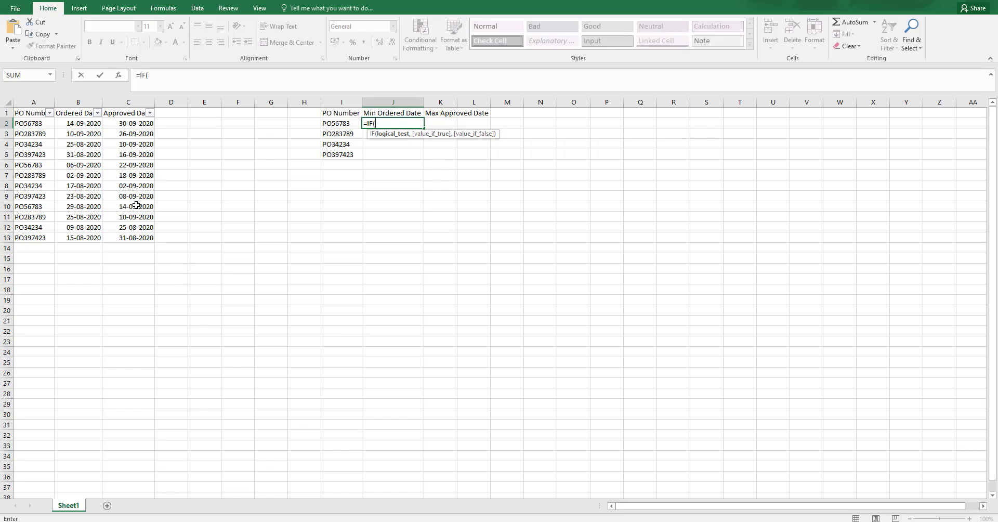
left_click(37, 102)
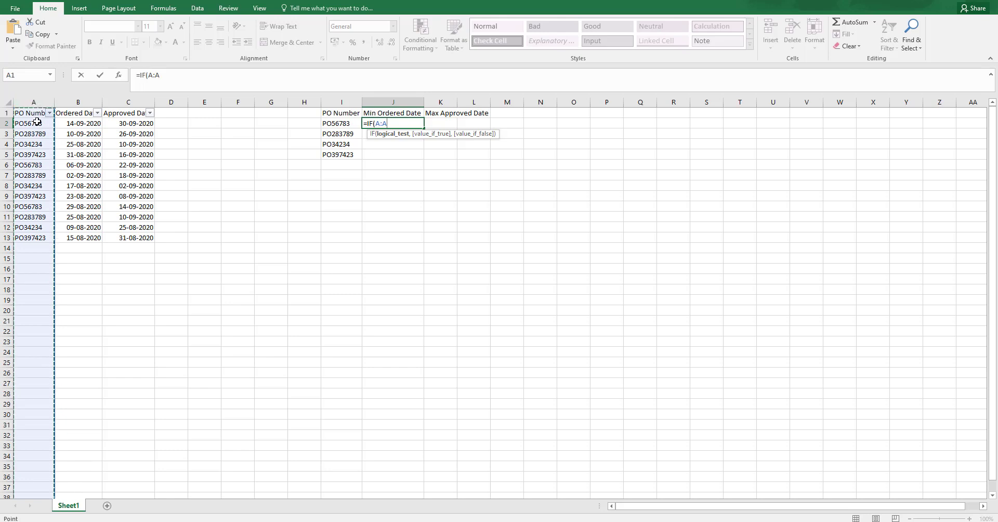
left_click_drag(37, 124, 35, 236)
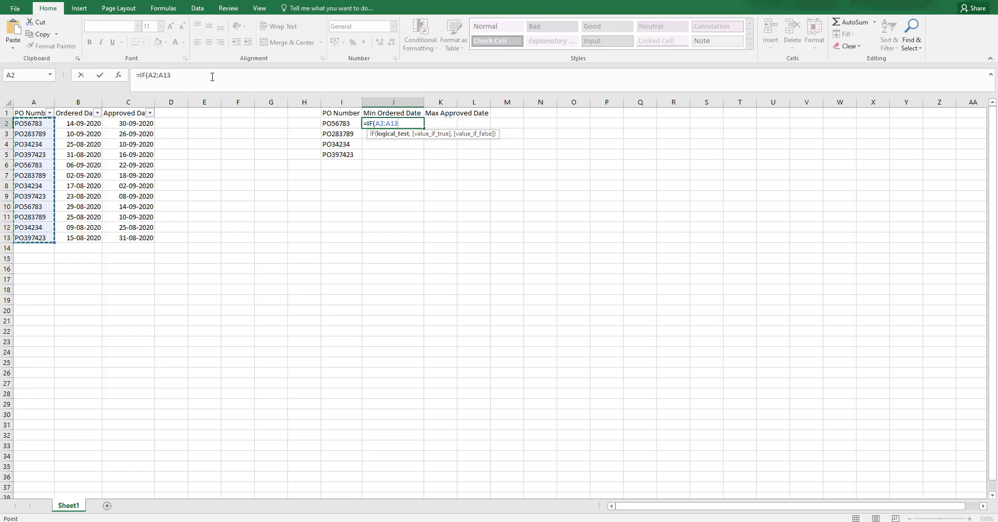
key("F4")
type("=")
left_click(336, 127)
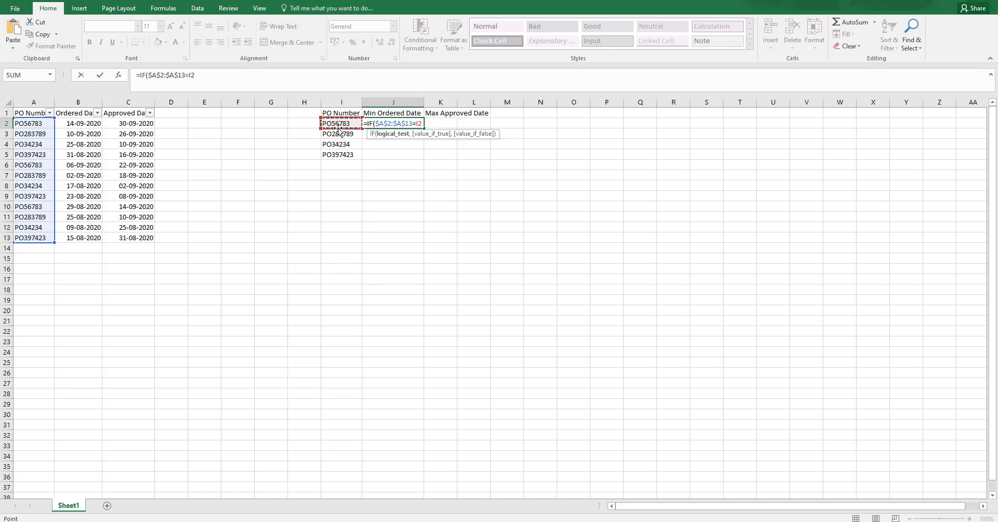
type(",")
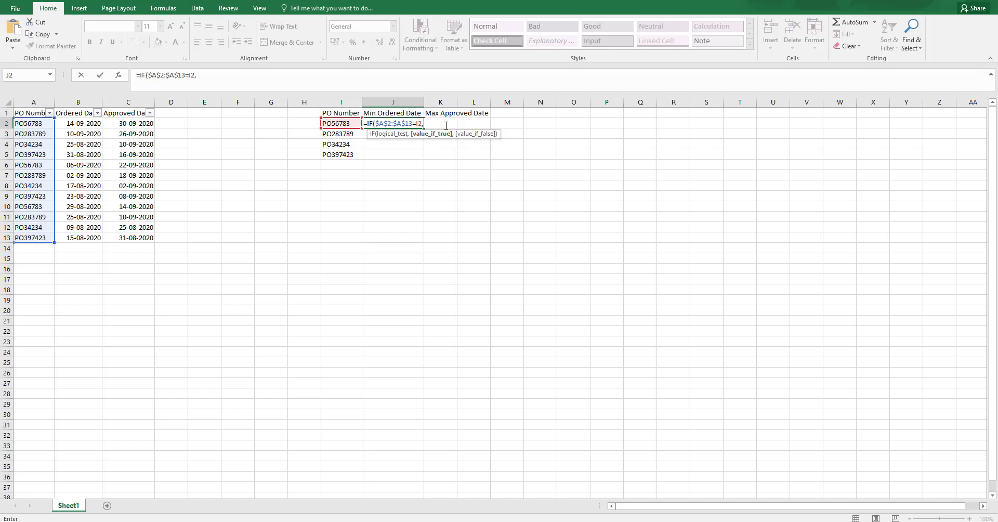
left_click_drag(83, 125, 81, 239)
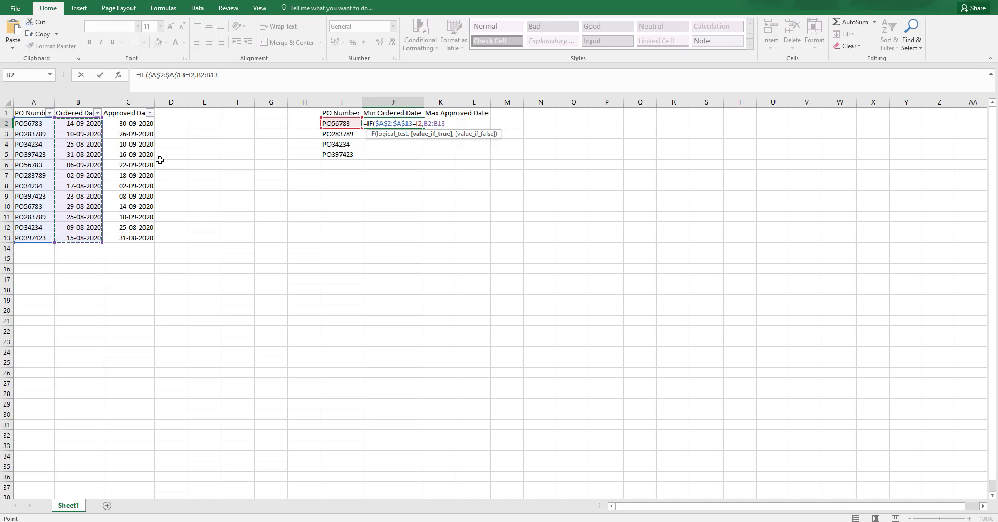
key("F4")
left_click(292, 76)
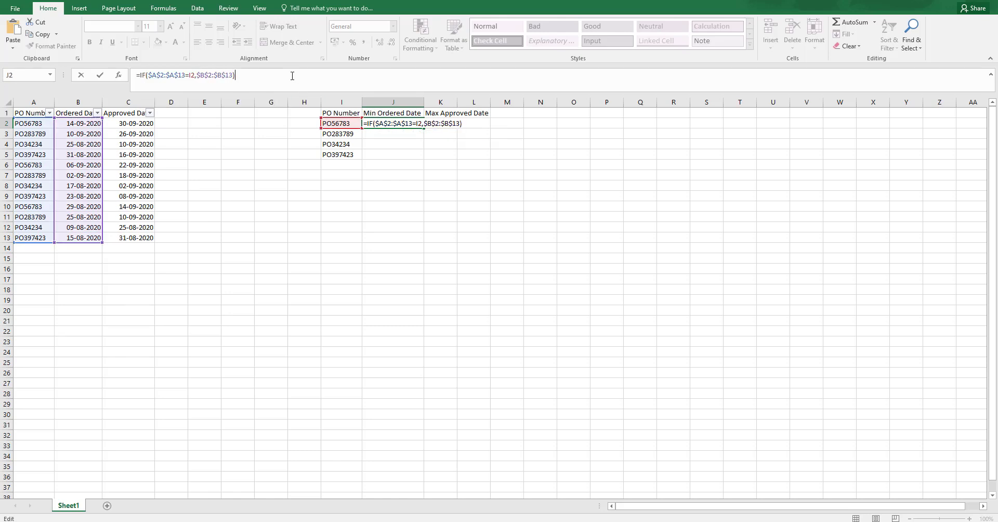
key("ctrl+Return")
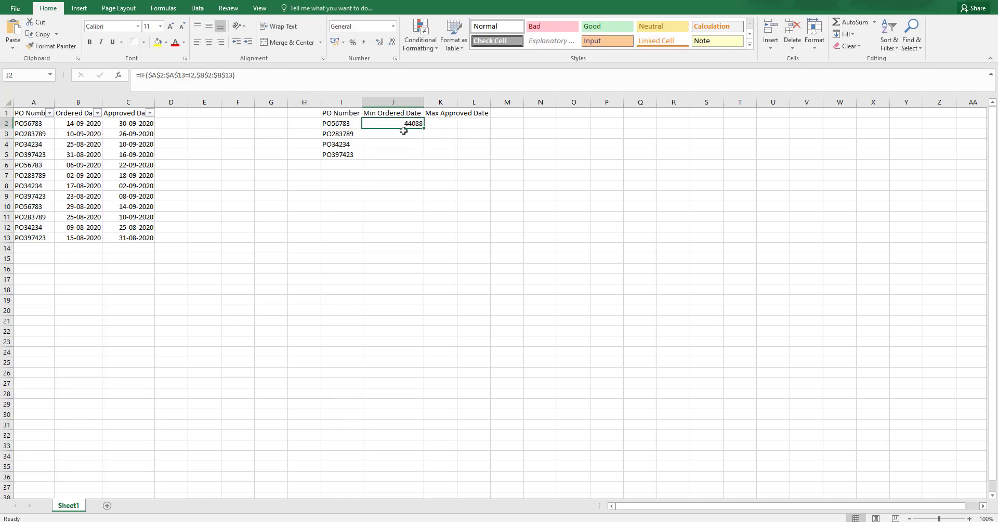
Apply the '14 March 2012' date format to J2 so it reads 14 September 2020
key("ctrl+1")
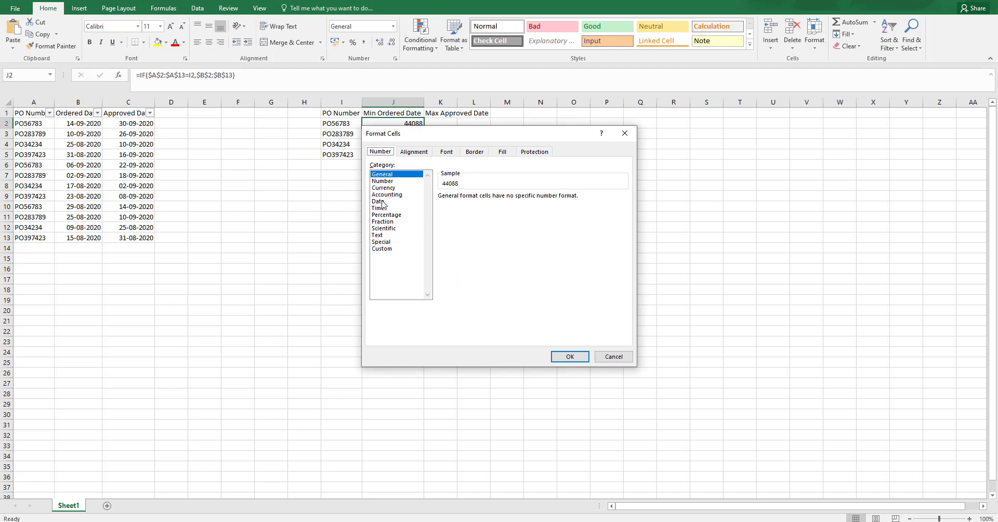
left_click(384, 201)
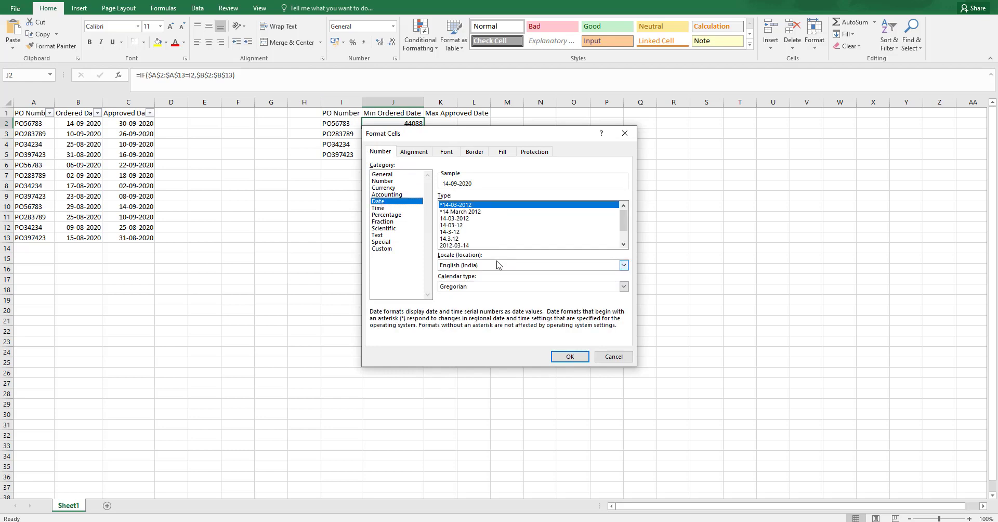
left_click(460, 213)
key("Return")
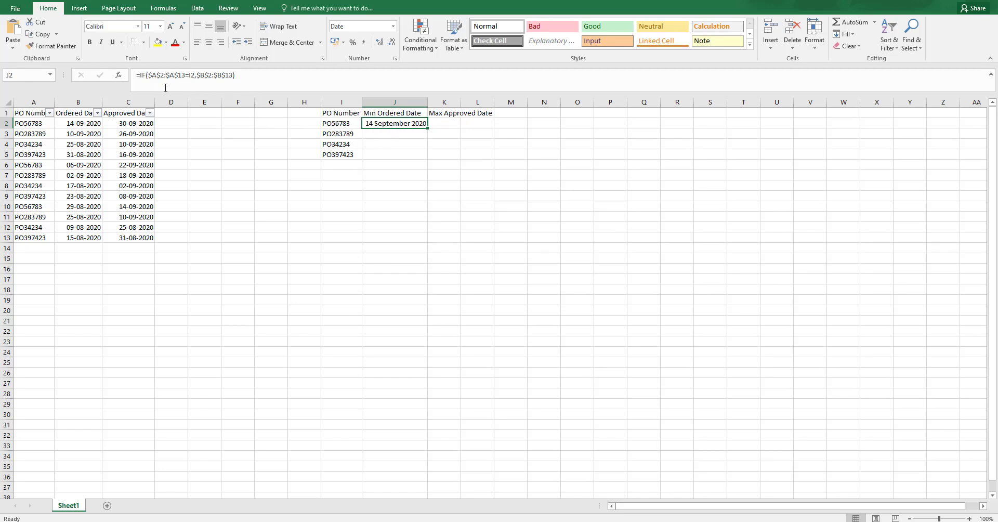
Wrap J2 in MIN as the array formula {=MIN(IF($A$2:$A$13=I2,$B$2:$B$13))} and fill it to J5
left_click(137, 75)
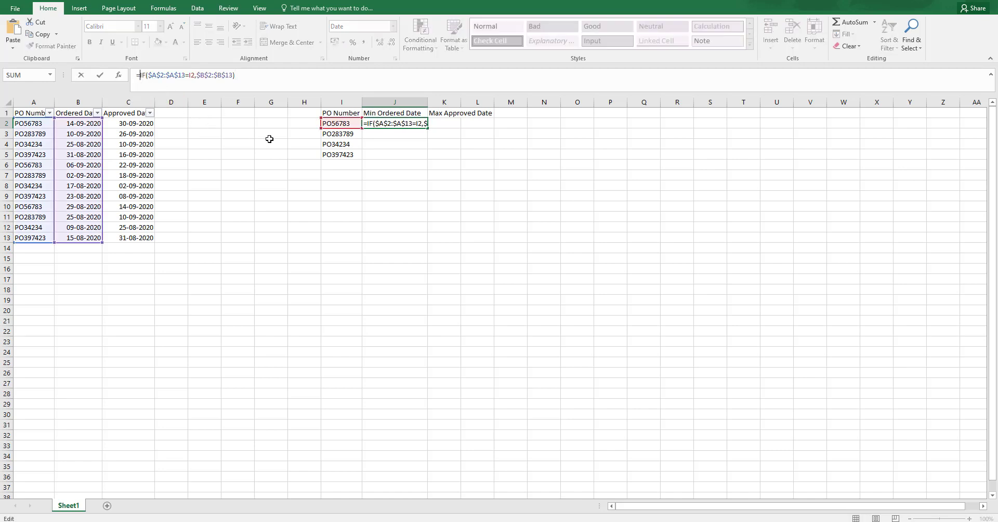
type("min")
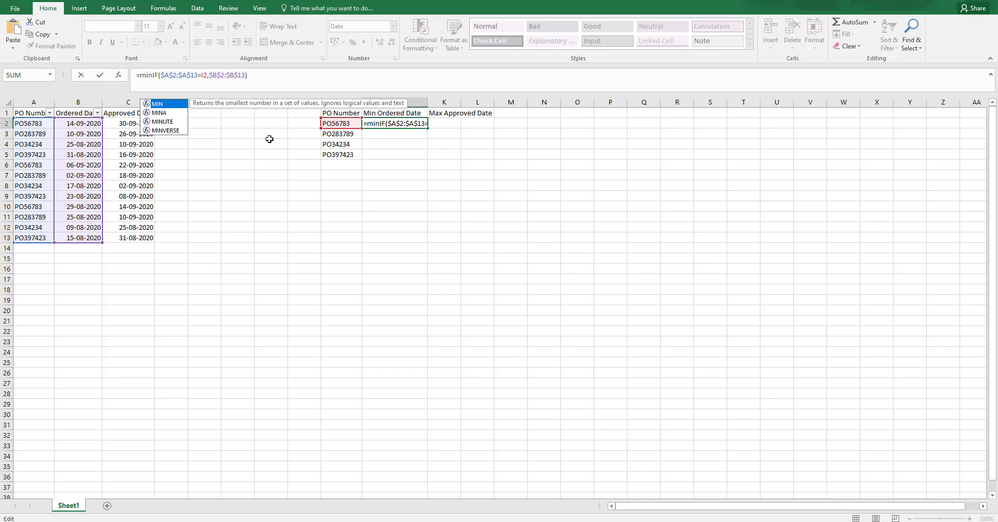
type("(")
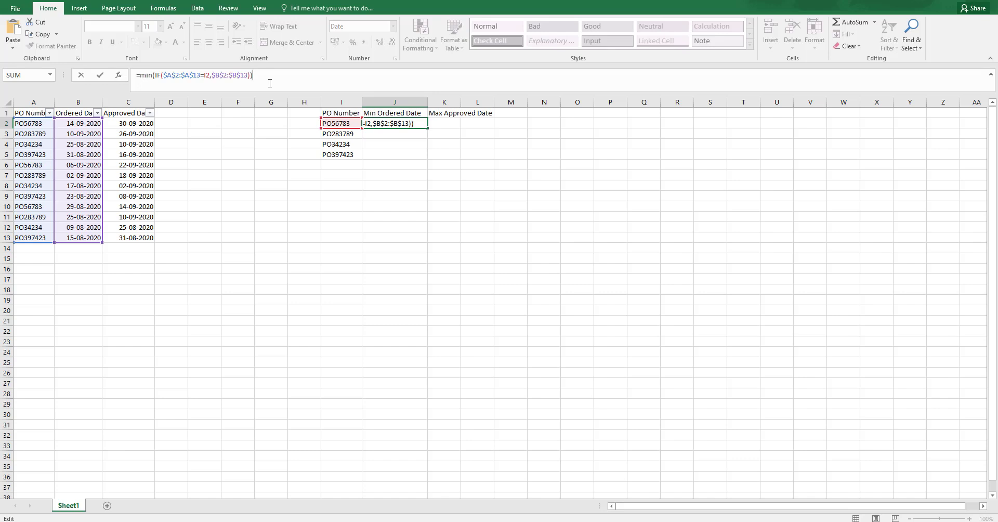
key("ctrl+shift+Return")
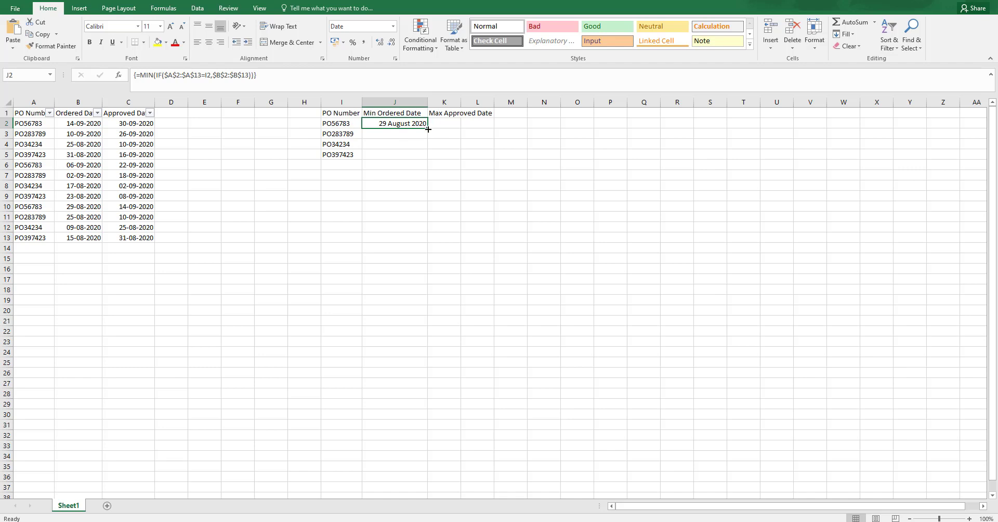
left_click_drag(428, 128, 423, 159)
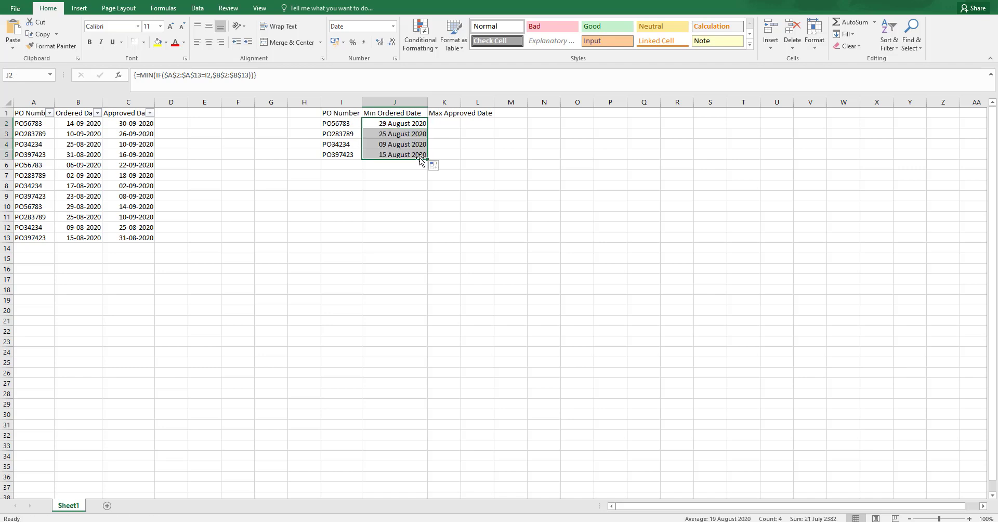
left_click(393, 126)
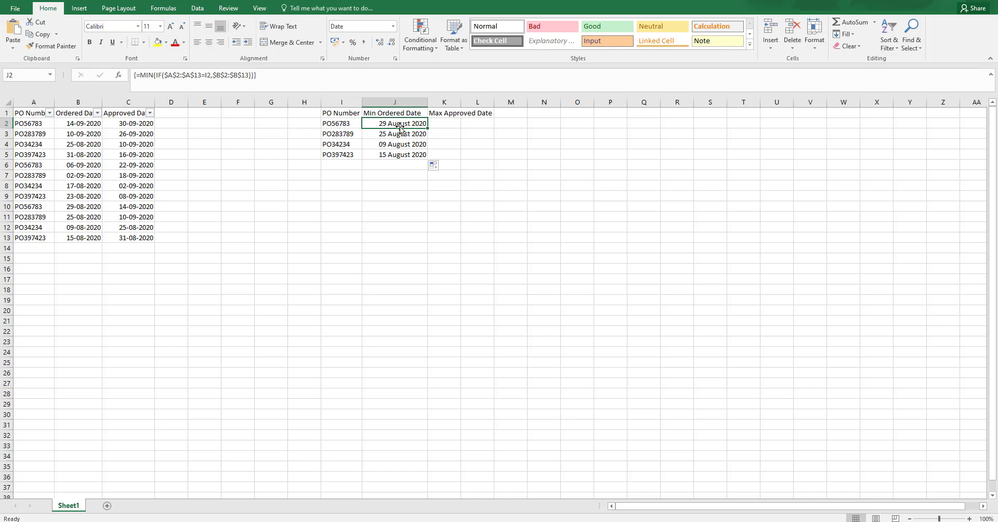
left_click(336, 124)
key("ctrl+c")
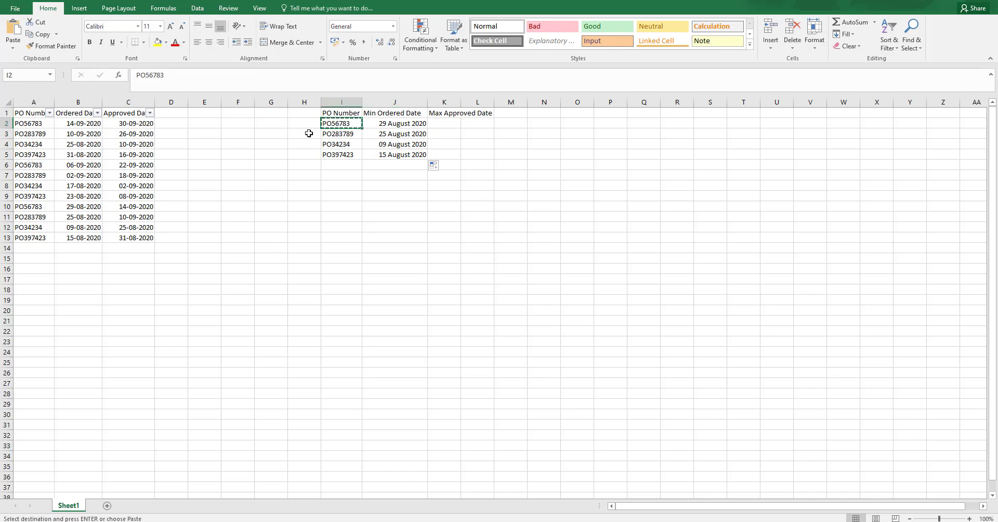
left_click(50, 113)
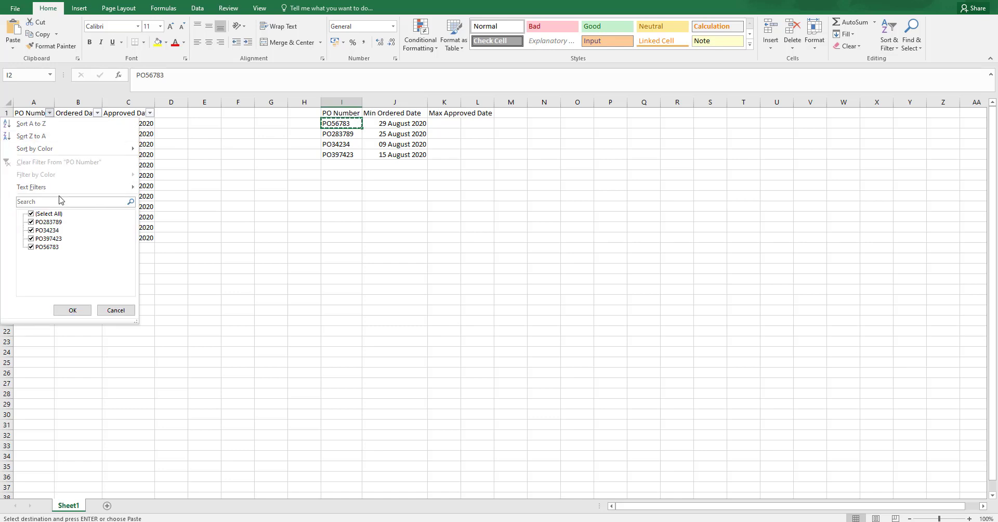
key("ctrl+v")
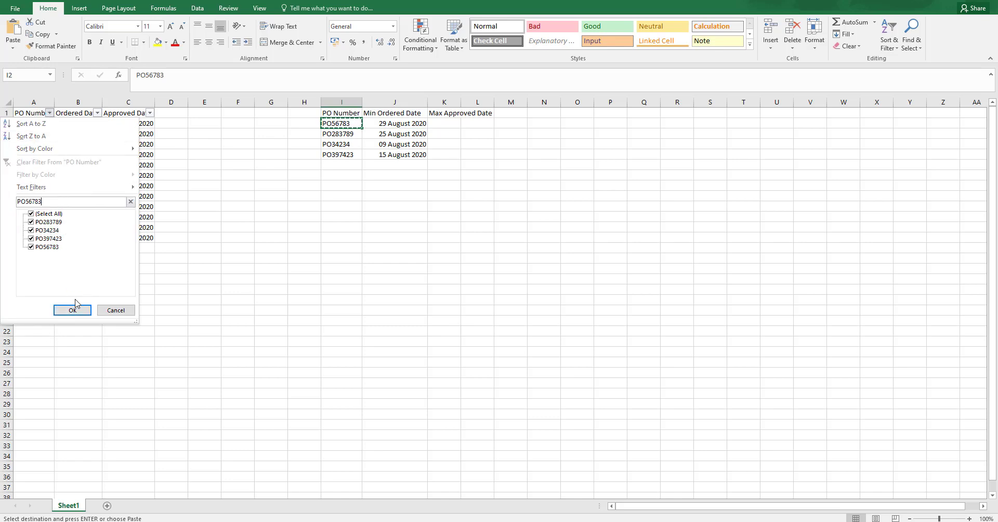
left_click(72, 310)
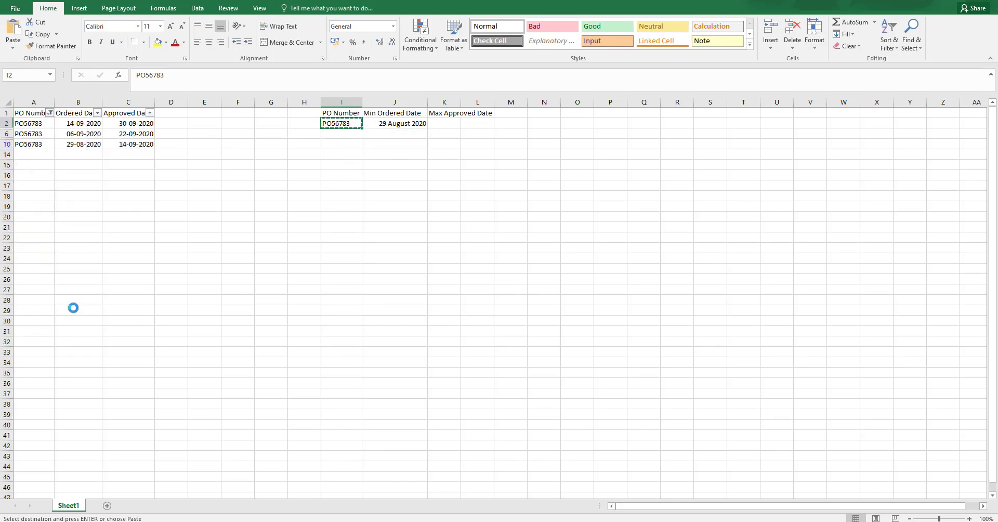
left_click(88, 147)
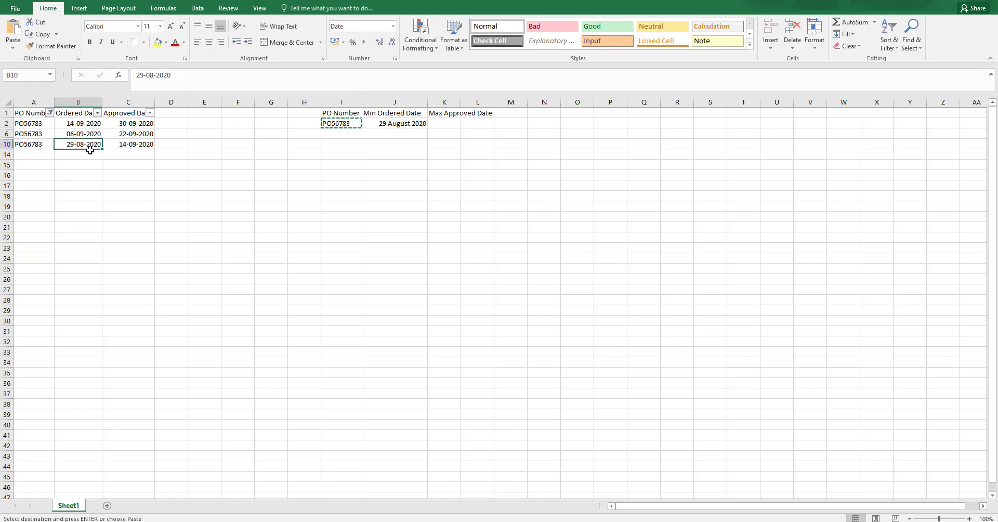
left_click(49, 113)
left_click(60, 162)
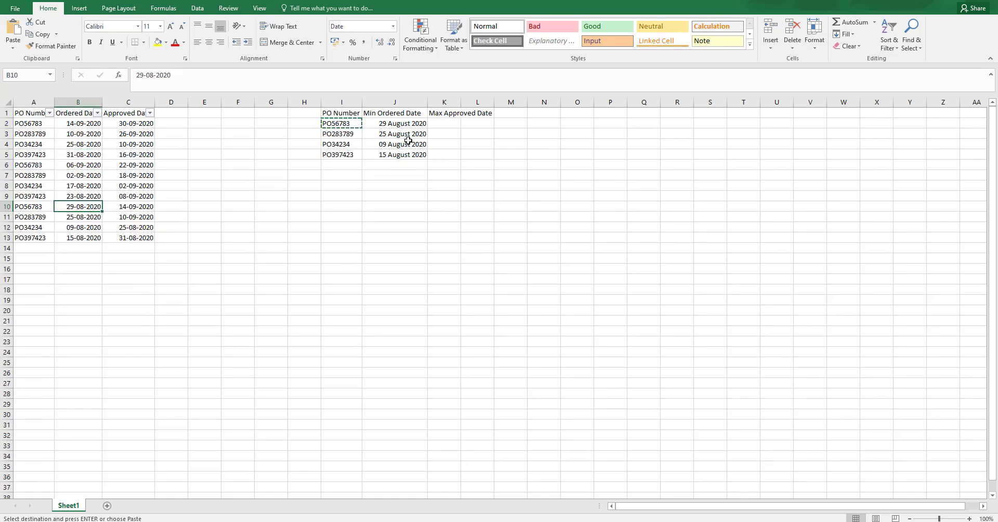
left_click(357, 154)
left_click(49, 113)
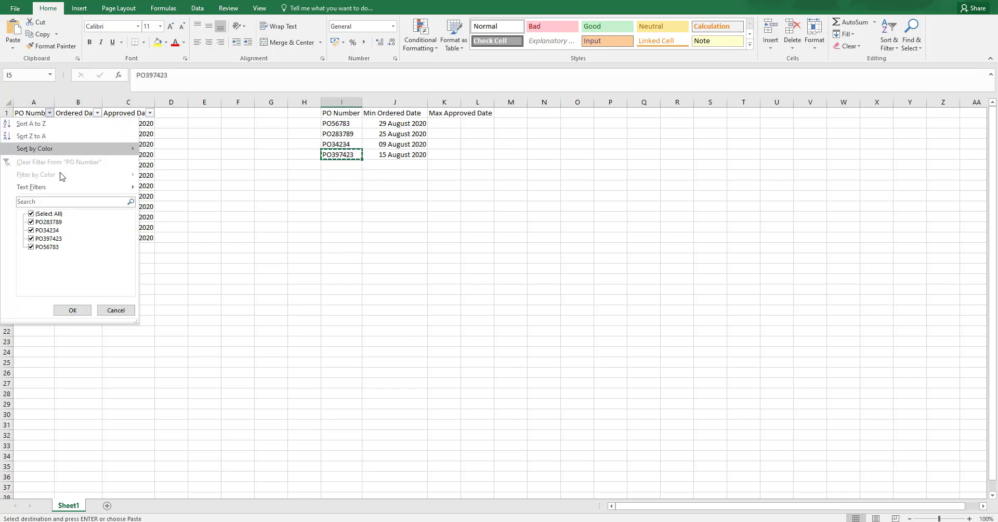
key("ctrl+v")
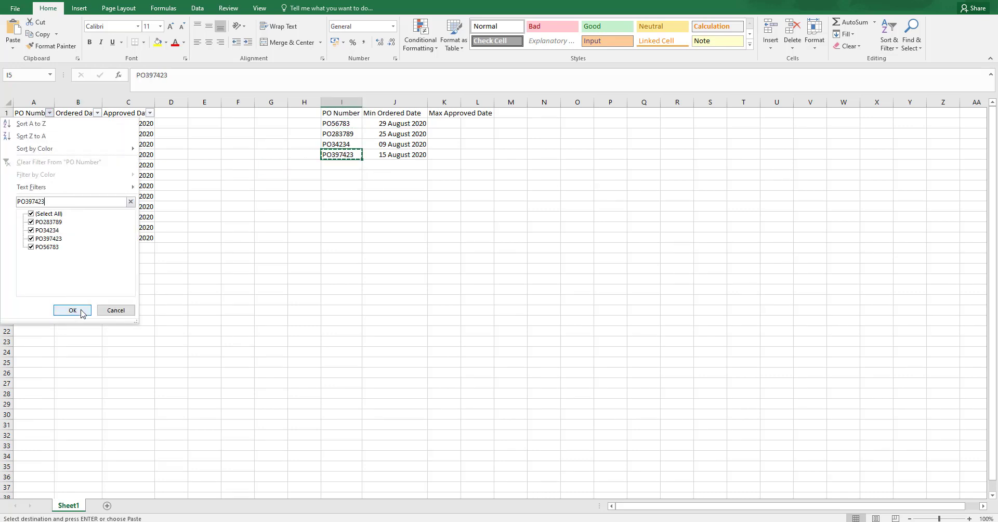
left_click(73, 310)
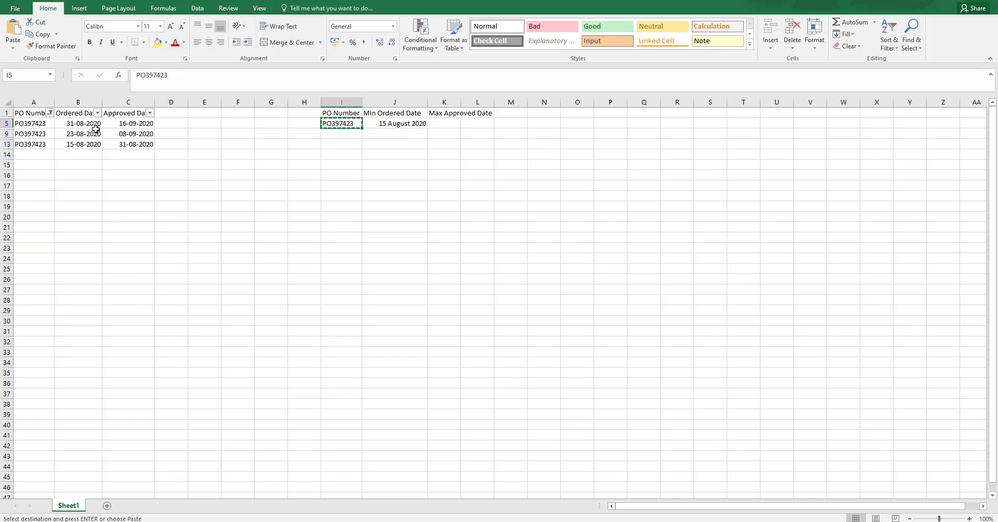
left_click(82, 144)
left_click(49, 112)
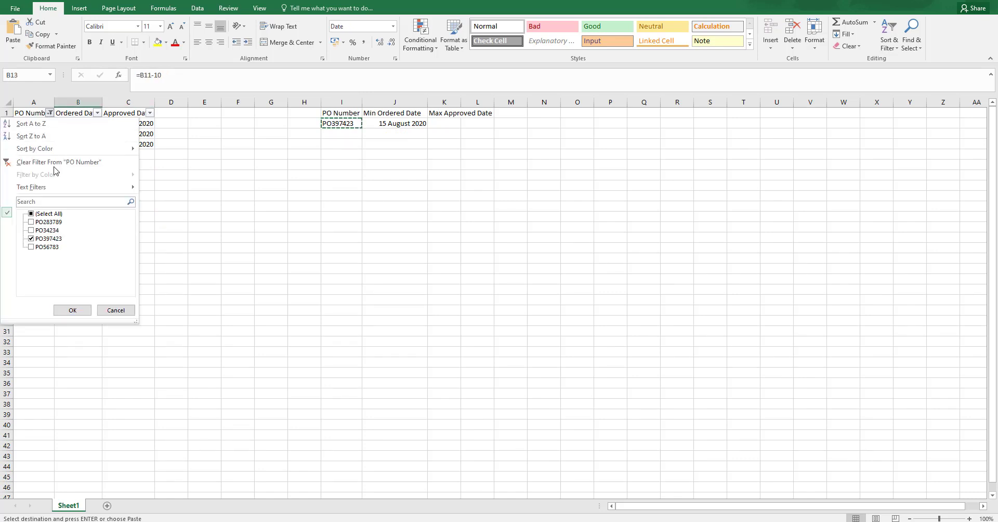
left_click(54, 164)
left_click(391, 156)
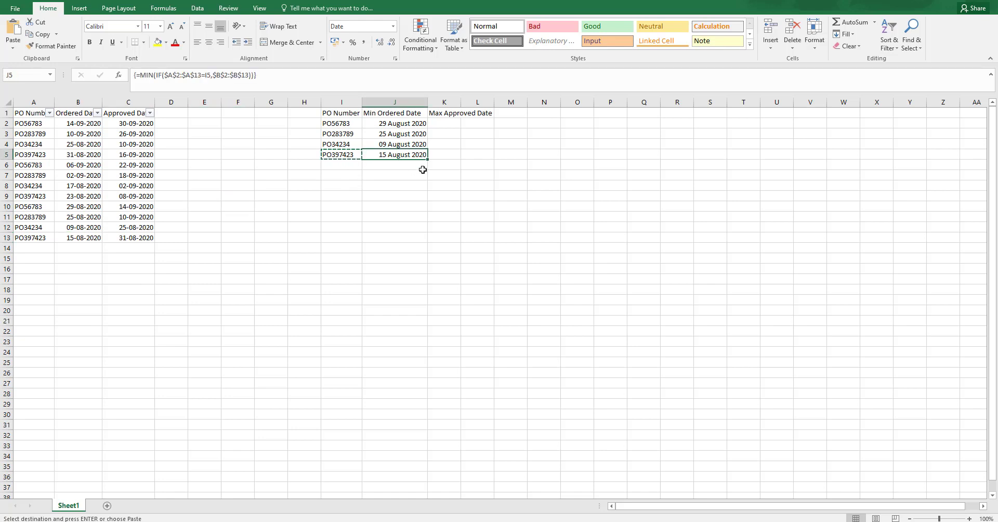
Autofit column K and paste J2's MIN IF formula text into K2
double_click(462, 102)
left_click(404, 125)
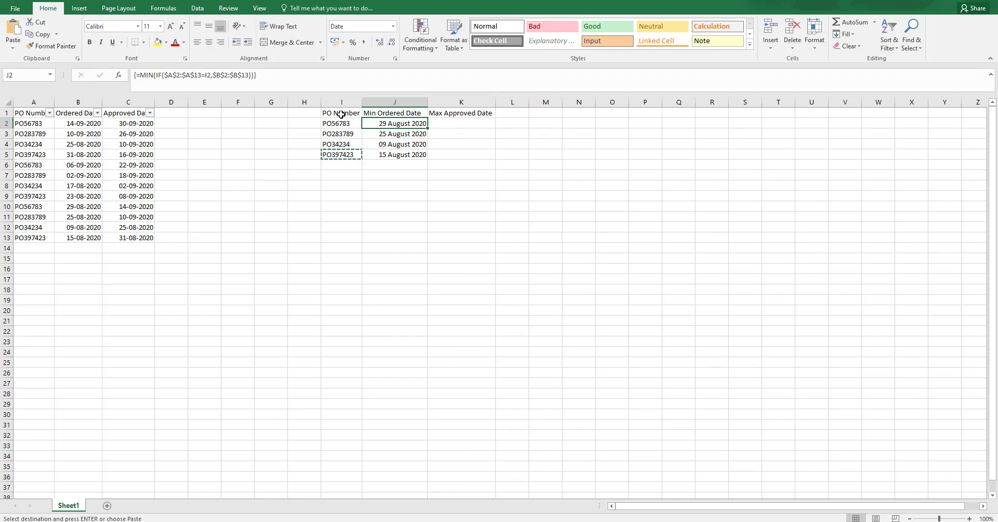
left_click_drag(263, 75, 124, 67)
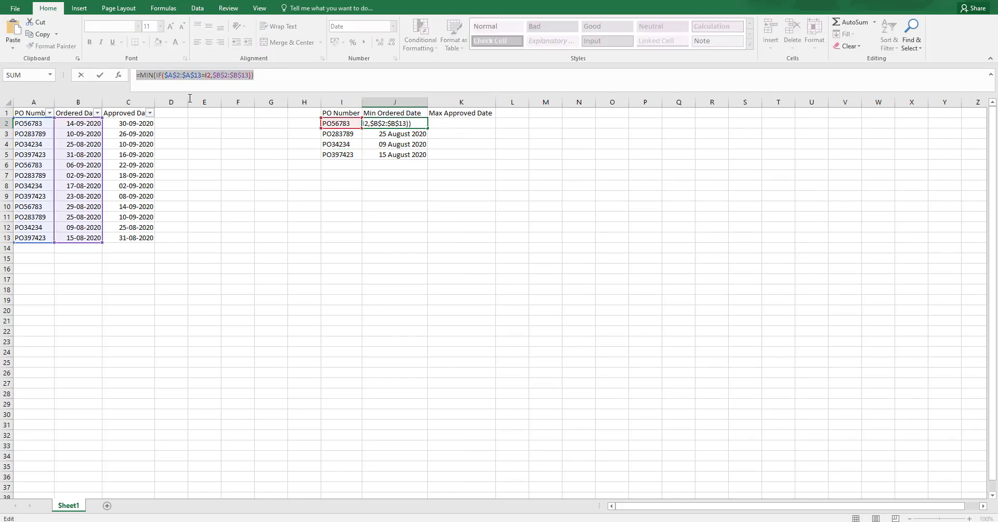
key("ctrl+shift+Return")
left_click(446, 123)
key("ctrl+v")
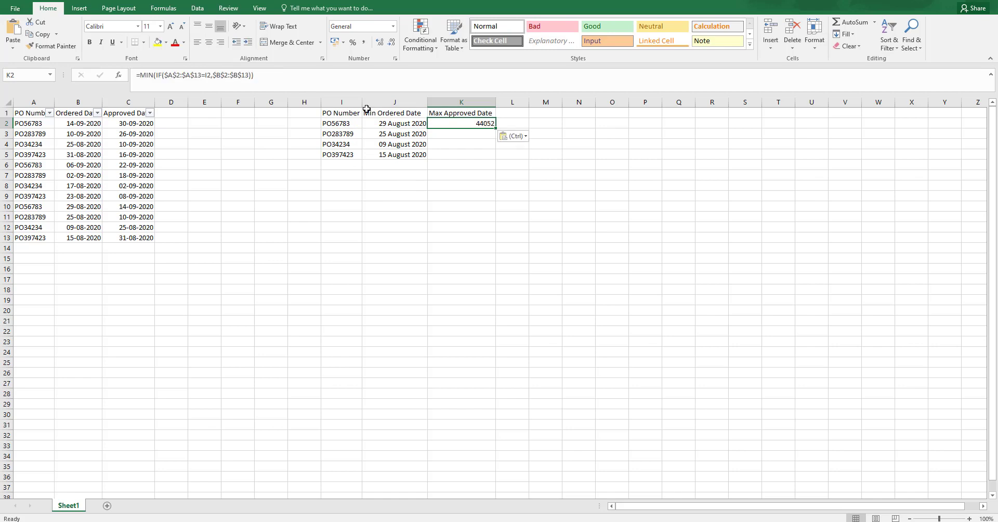
Format K2 with the '14 March 2012' long date style
key("ctrl+1")
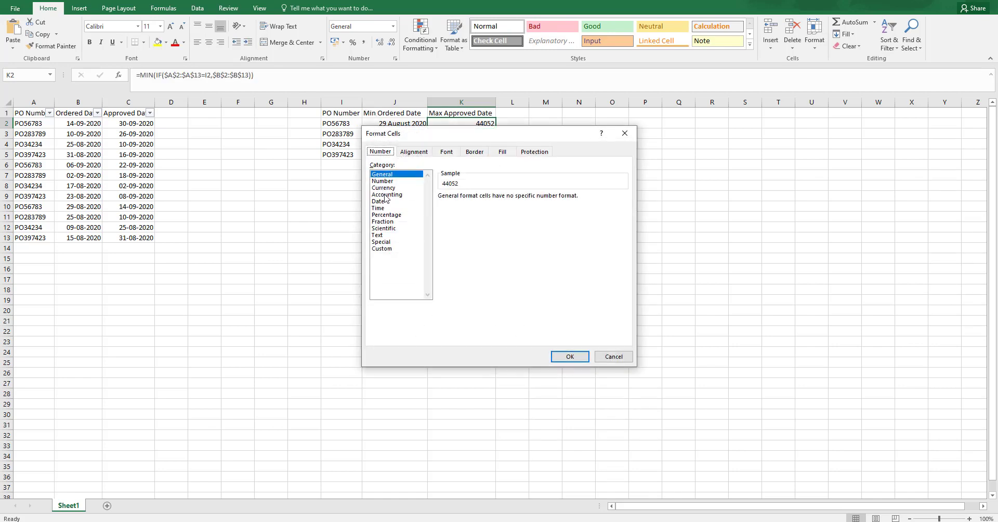
left_click(387, 201)
left_click(460, 212)
key("Return")
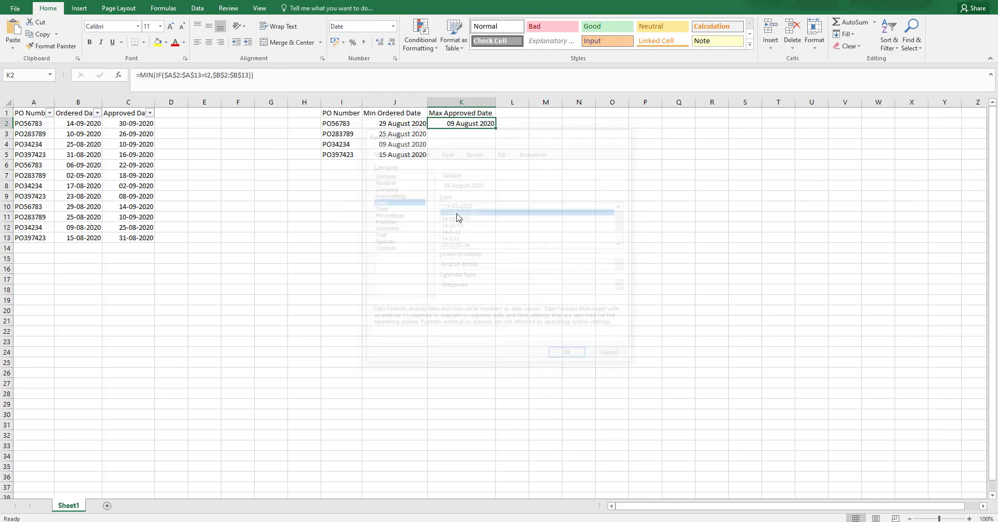
Turn K2 into the array formula {=MAX(IF($A$2:$A$13=I2,$C$2:$C$13))}
left_click(219, 78)
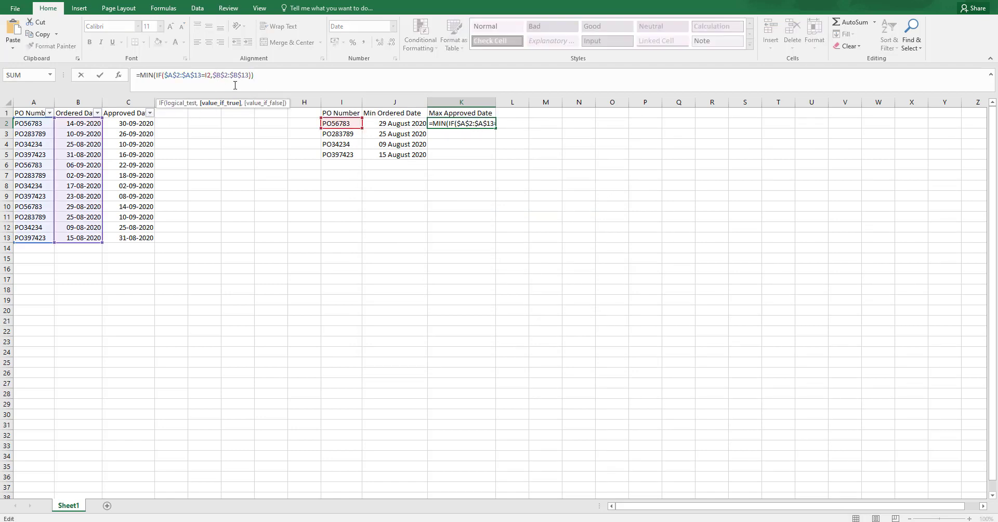
key("Delete")
type("C")
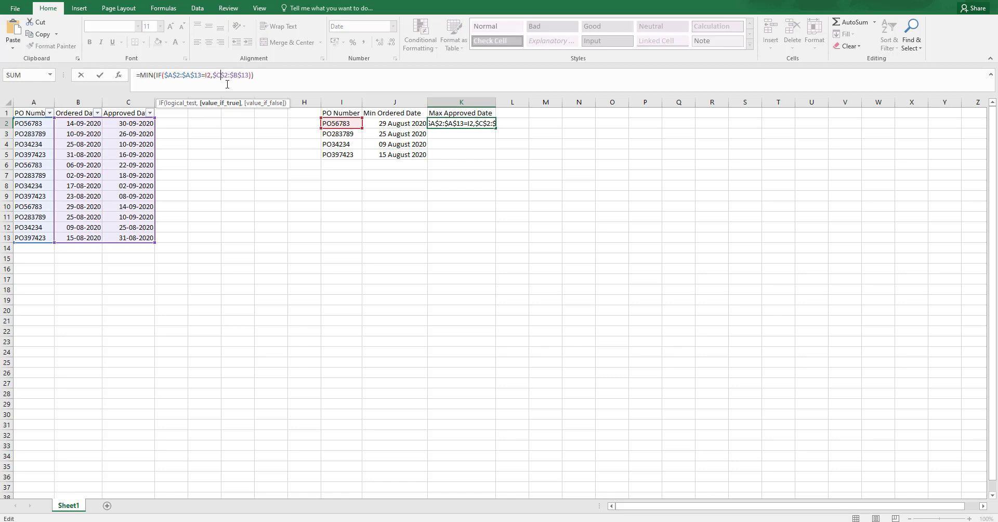
key("BackSpace")
type("C")
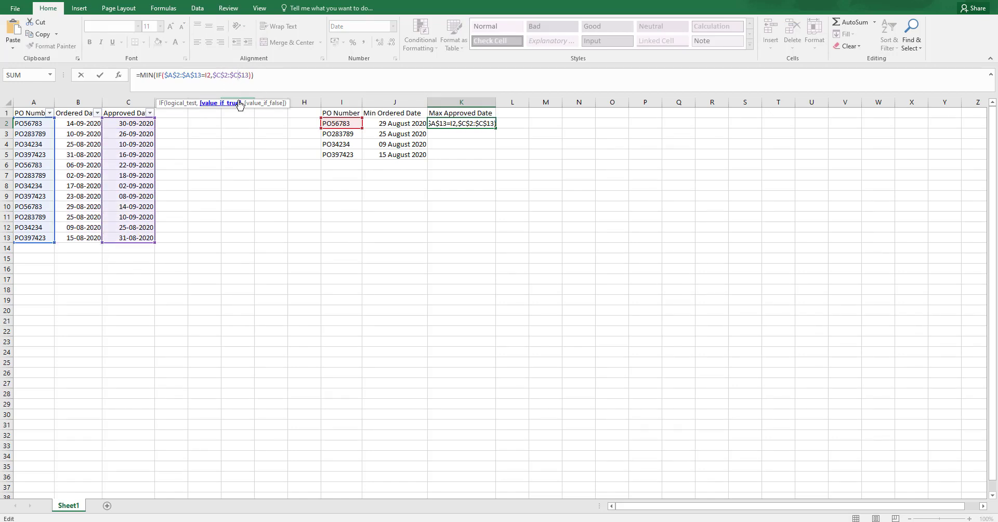
left_click(155, 78)
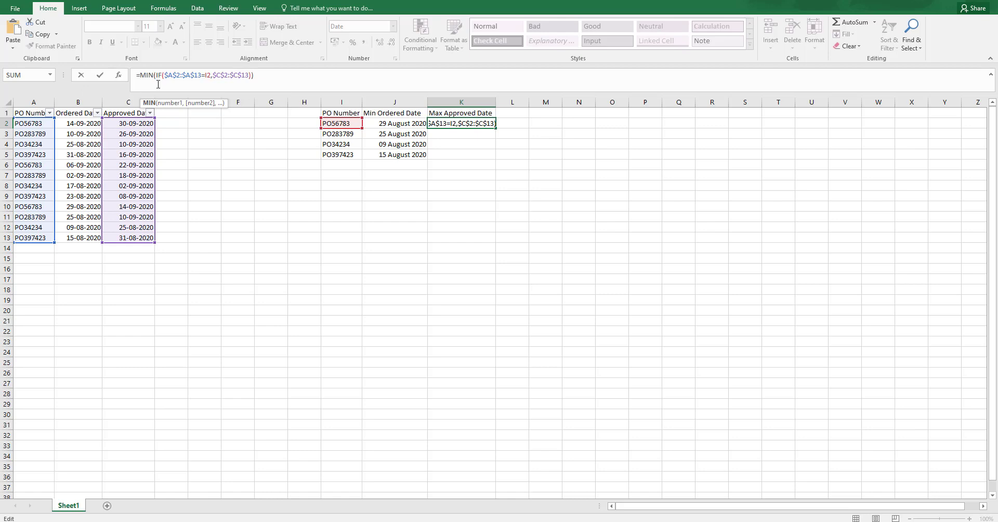
key("BackSpace")
key("BackSpace")
type("AX")
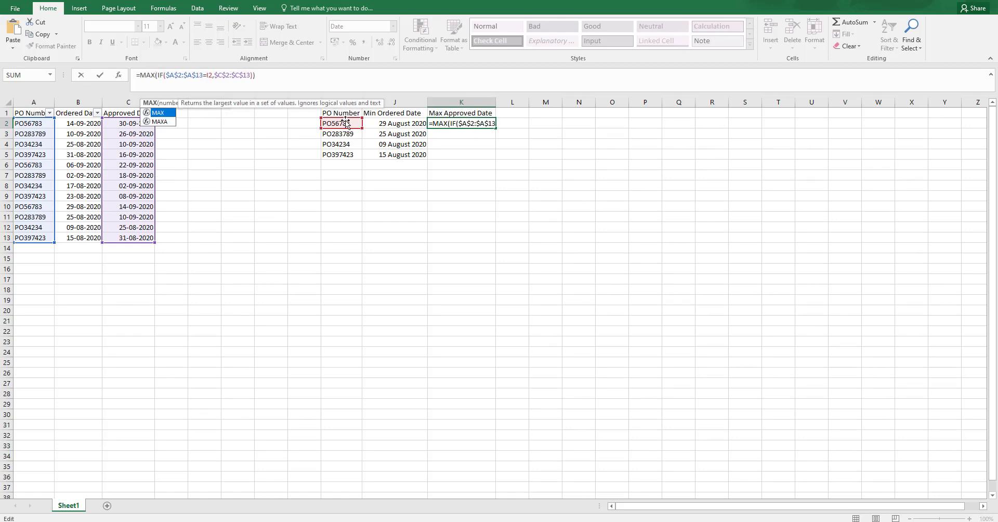
left_click(304, 82)
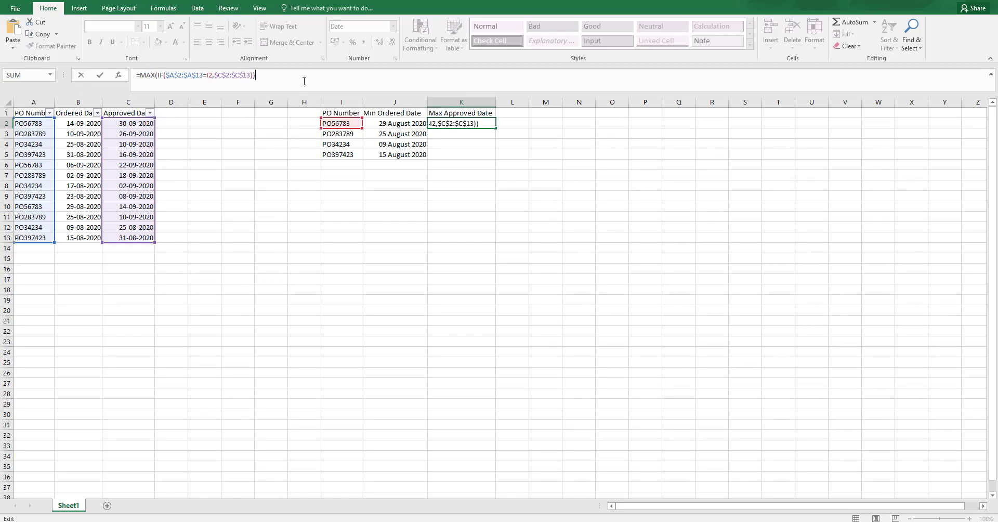
key("ctrl+shift+Return")
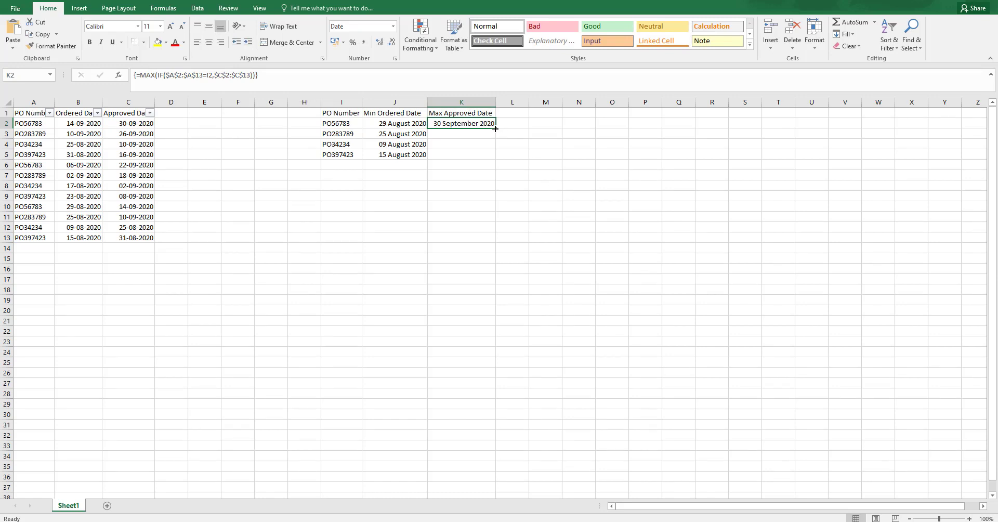
Fill the MAX IF formula down to K5 and copy PO34234 from the summary
left_click_drag(496, 128, 489, 155)
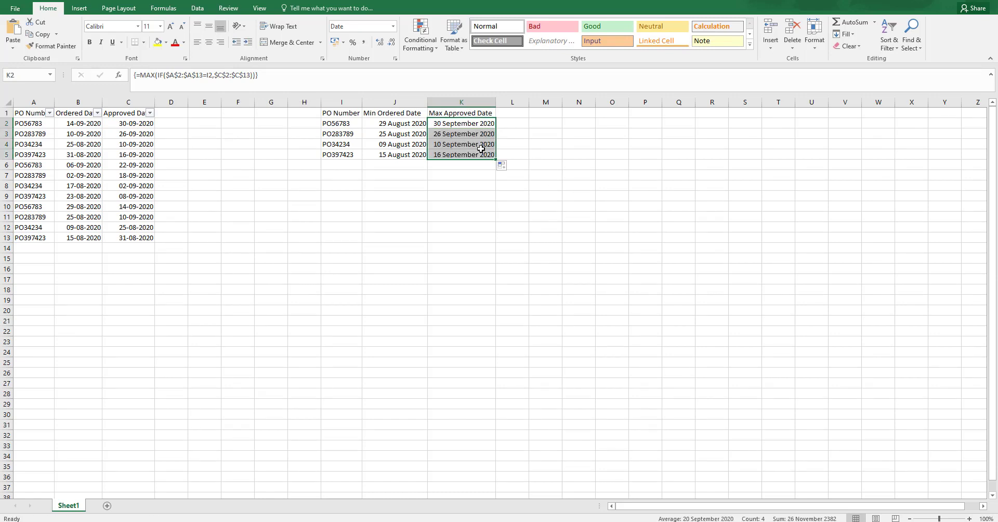
left_click(332, 144)
key("ctrl+c")
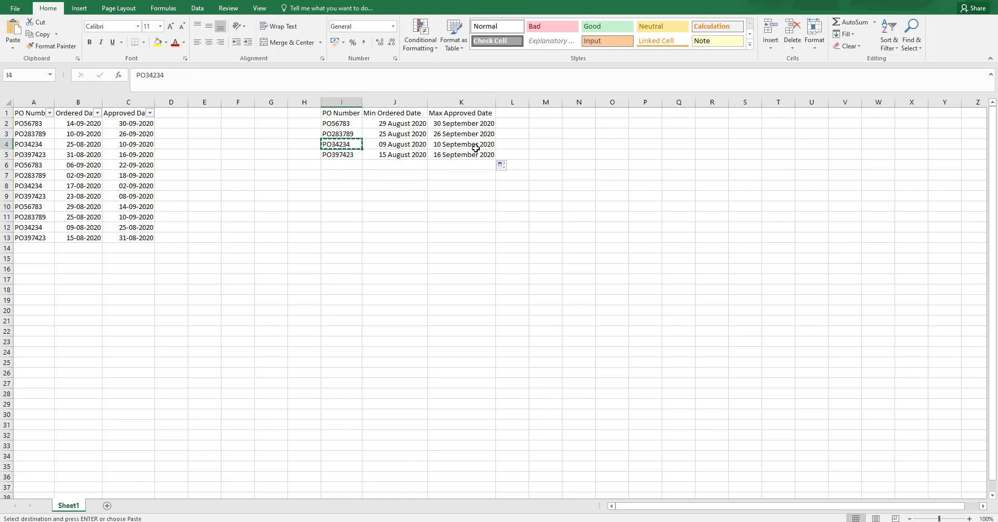
Filter the table to PO34234 and confirm its latest approved date, 10-09-2020, in C4
left_click(49, 113)
left_click(58, 201)
key("ctrl+v")
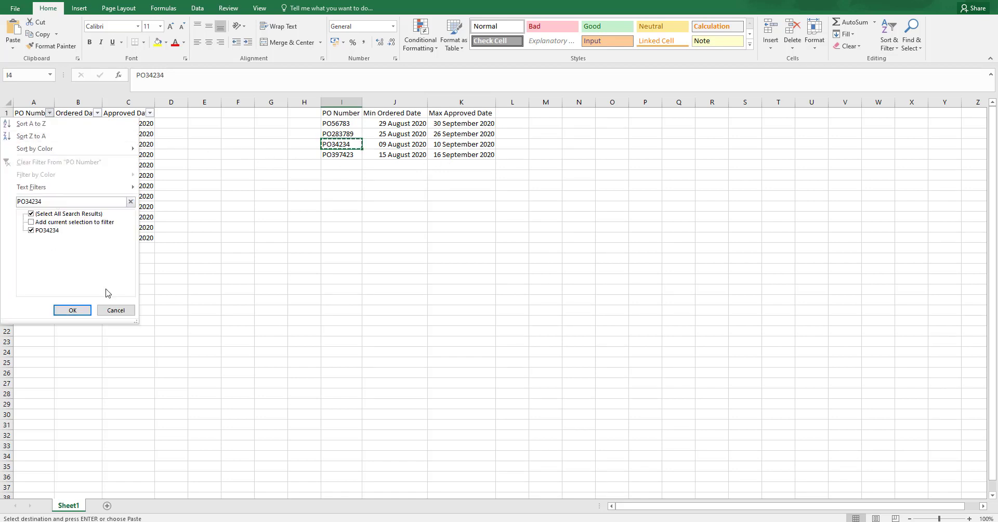
left_click(74, 311)
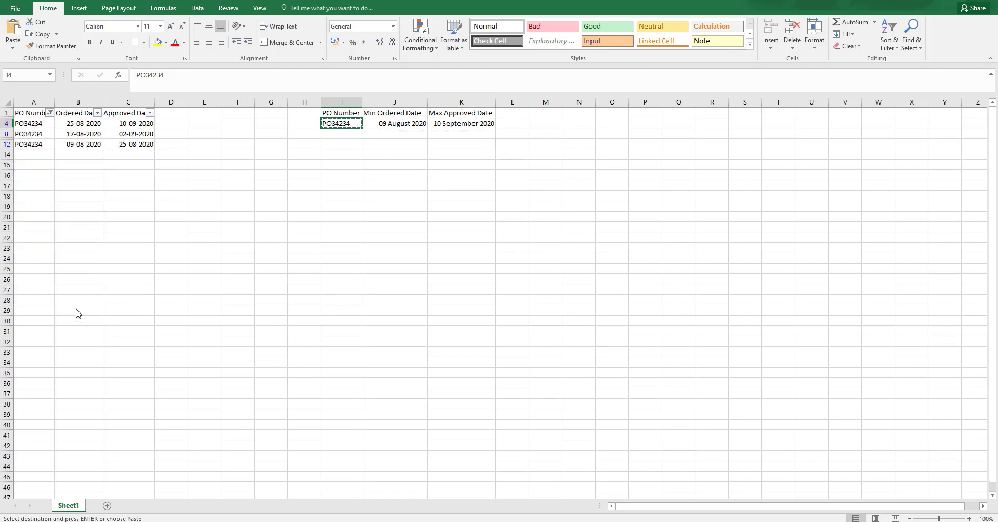
left_click(141, 124)
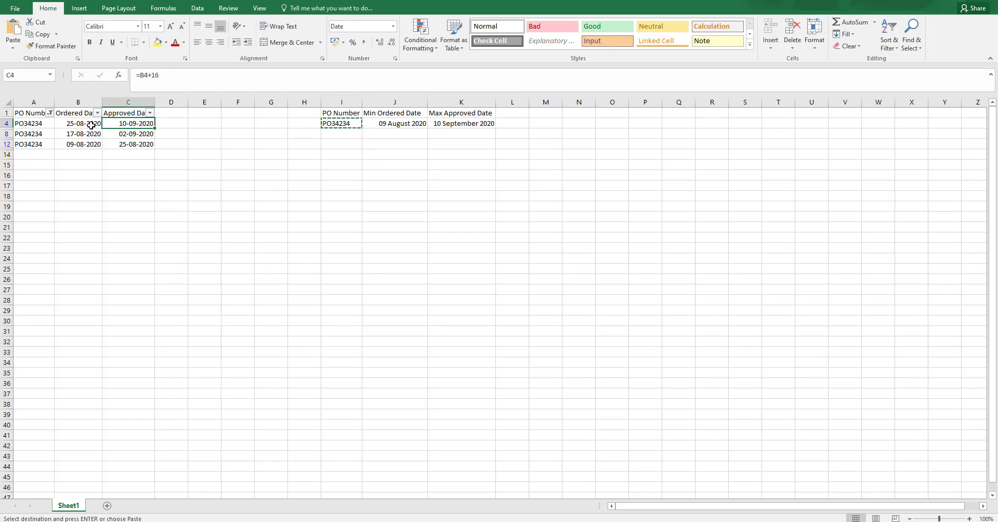
key("ctrl+shift+l")
left_click(395, 125)
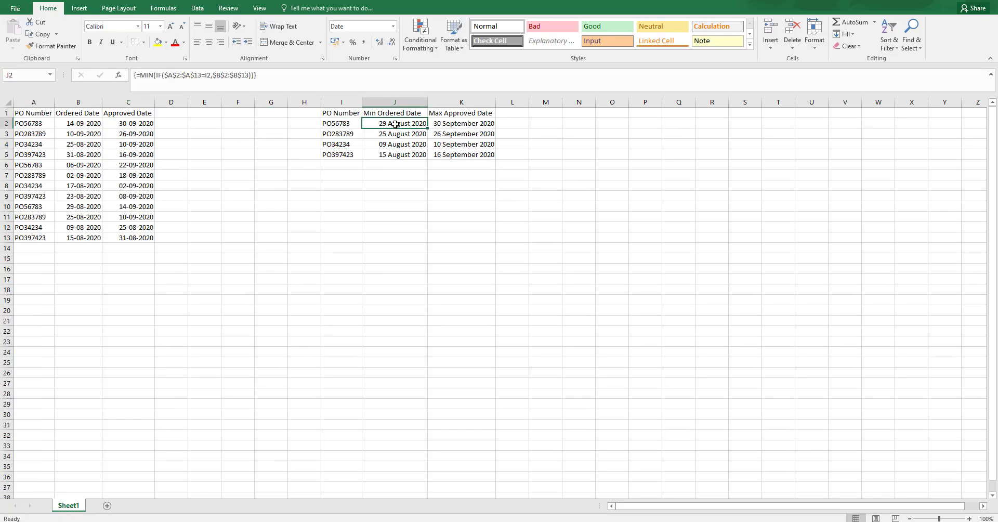